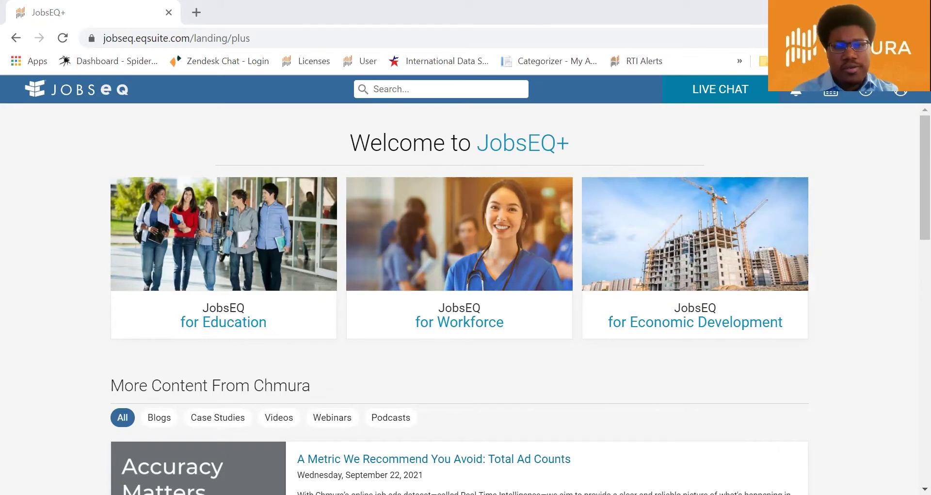
Search for 'occupation characteristic' and open the Occupation Characteristics analytic under Demographics.
{"action": "left_click", "coordinate": [544, 87]}
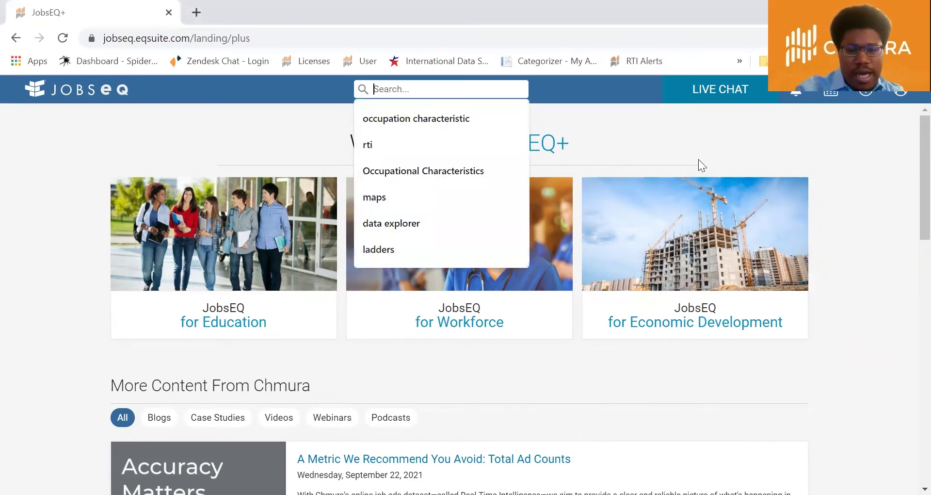
{"action": "type", "text": "occupat"}
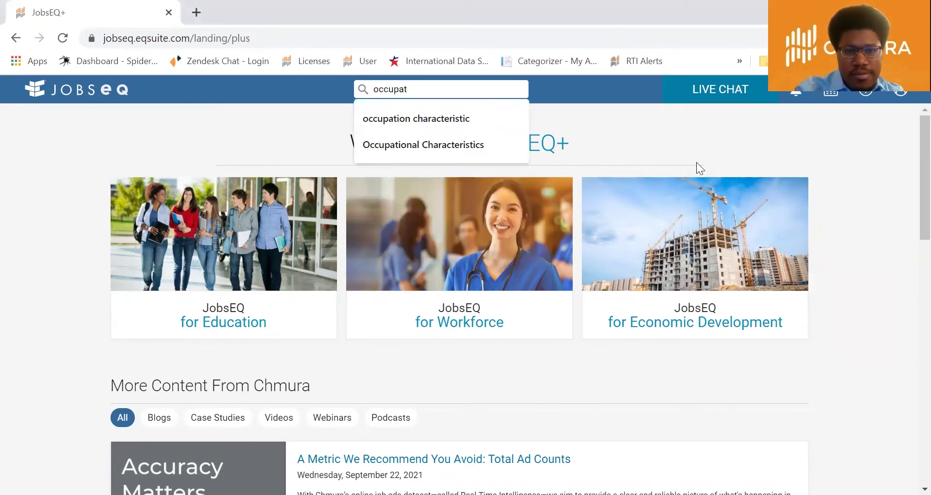
{"action": "type", "text": "ion characteristic"}
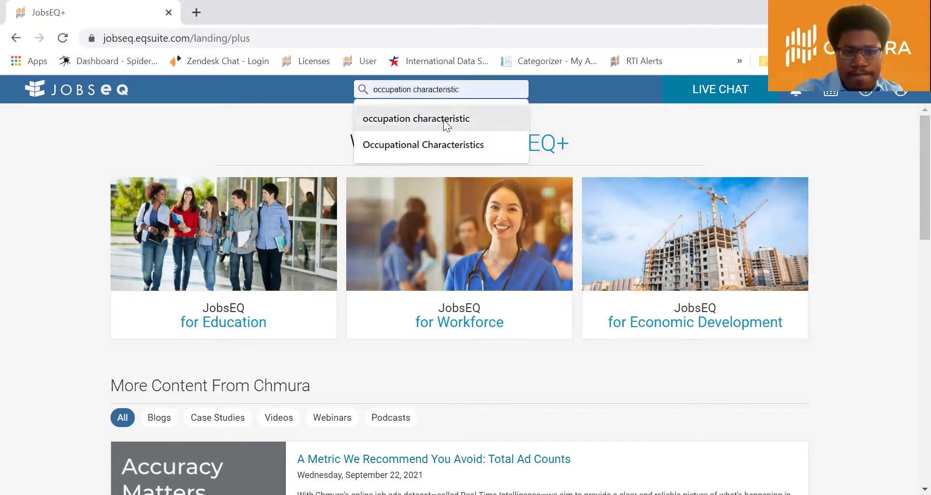
{"action": "left_click", "coordinate": [443, 119]}
{"action": "key", "text": "Return"}
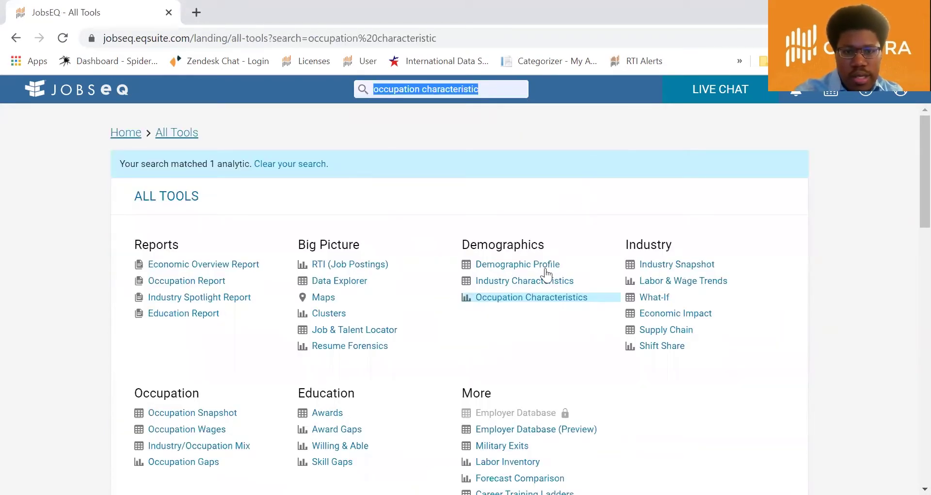
{"action": "left_click", "coordinate": [512, 303]}
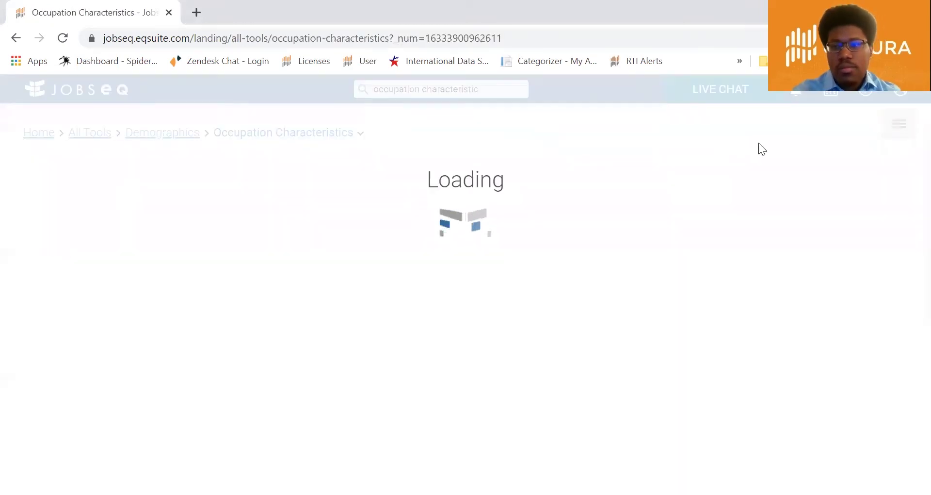
Switch the report to table output and set the region to Houston-The Woodlands-Sugar Land MSA.
{"action": "left_click", "coordinate": [892, 132]}
{"action": "left_click", "coordinate": [804, 164]}
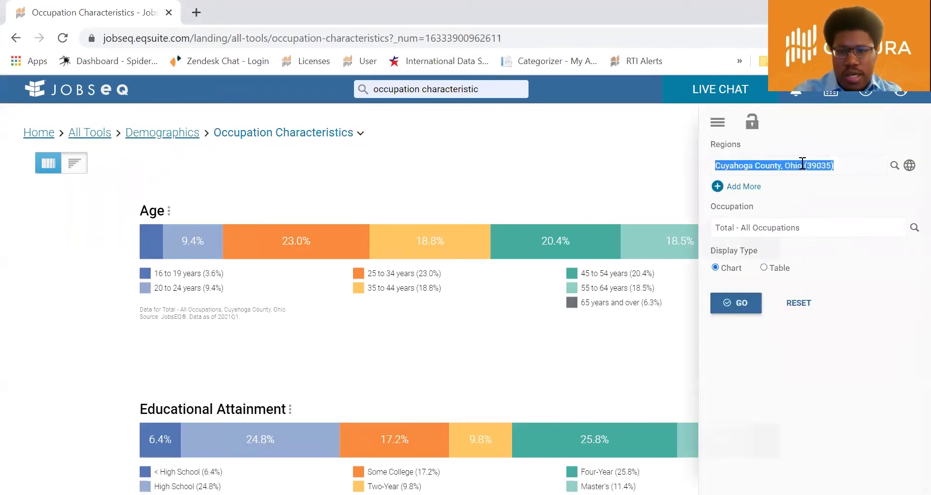
{"action": "left_click", "coordinate": [764, 268]}
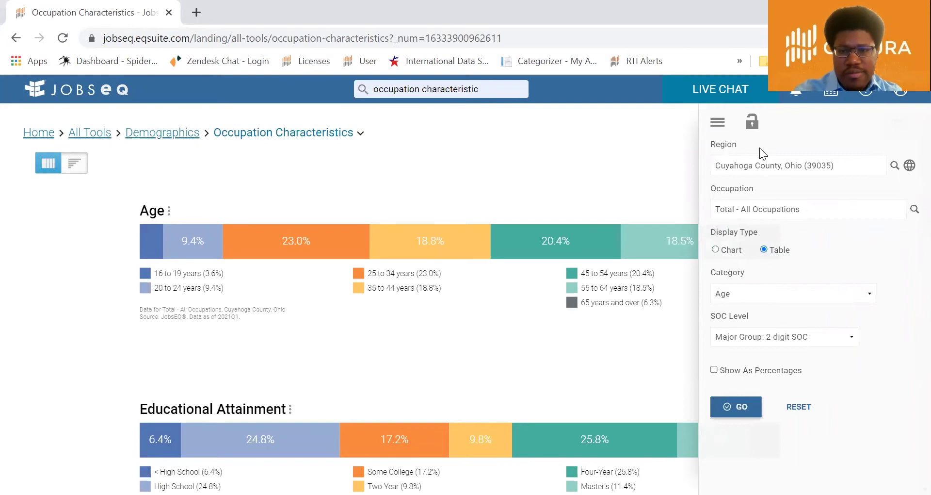
{"action": "left_click", "coordinate": [766, 165]}
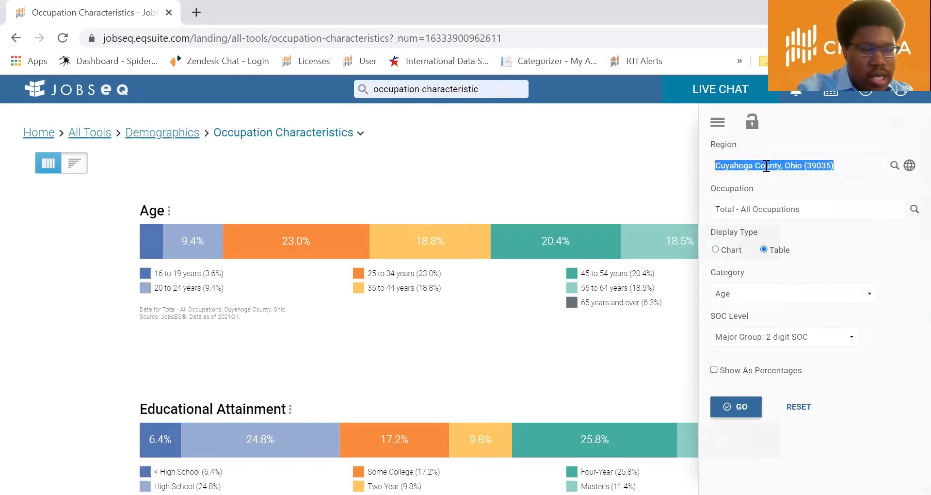
{"action": "type", "text": "Houston"}
{"action": "key", "text": "Return"}
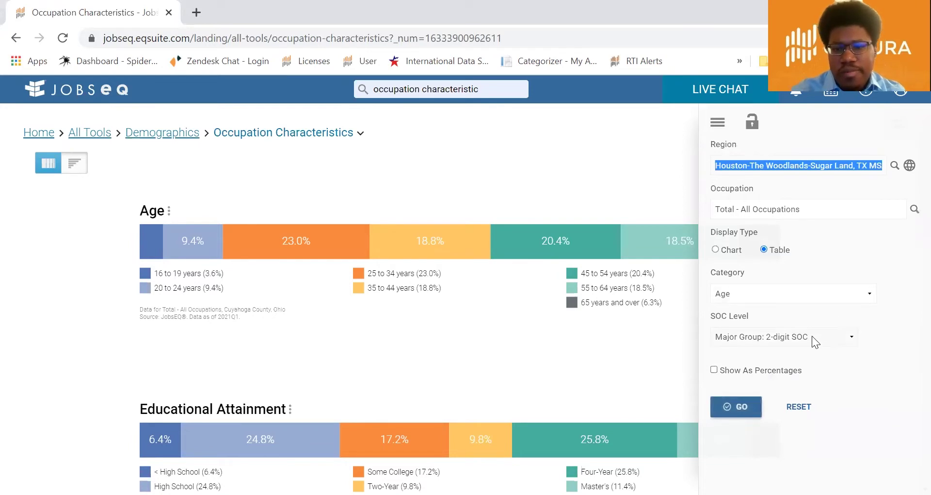
Break down by Ethnicity at 6-digit SOC level, shown as percentages, and run the report.
{"action": "left_click", "coordinate": [782, 291]}
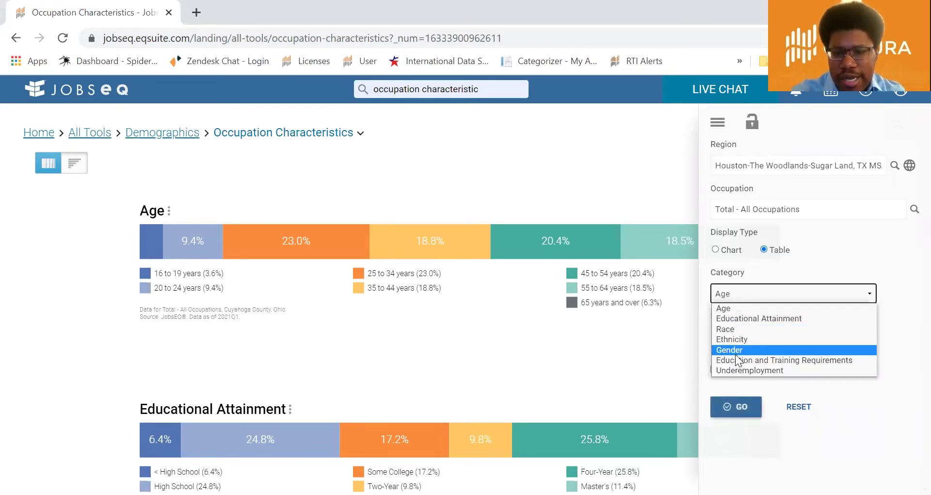
{"action": "left_click", "coordinate": [735, 341]}
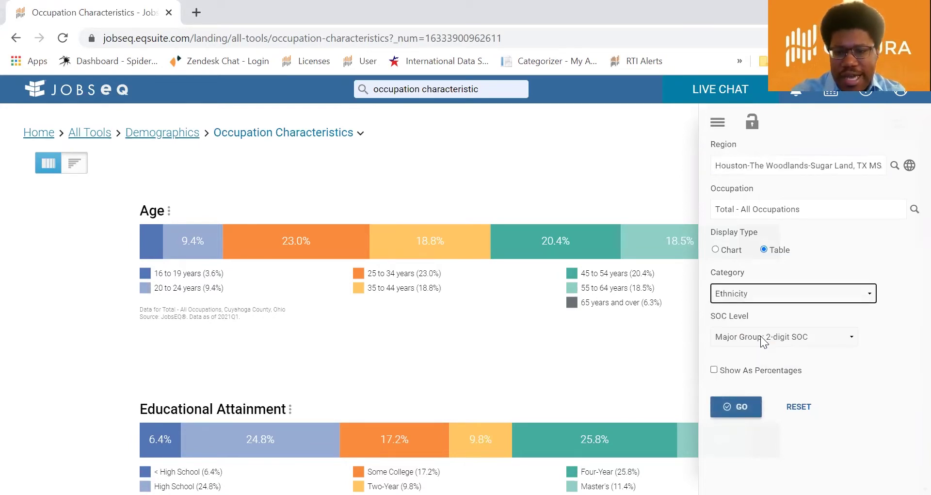
{"action": "left_click", "coordinate": [760, 335]}
{"action": "left_click", "coordinate": [761, 383]}
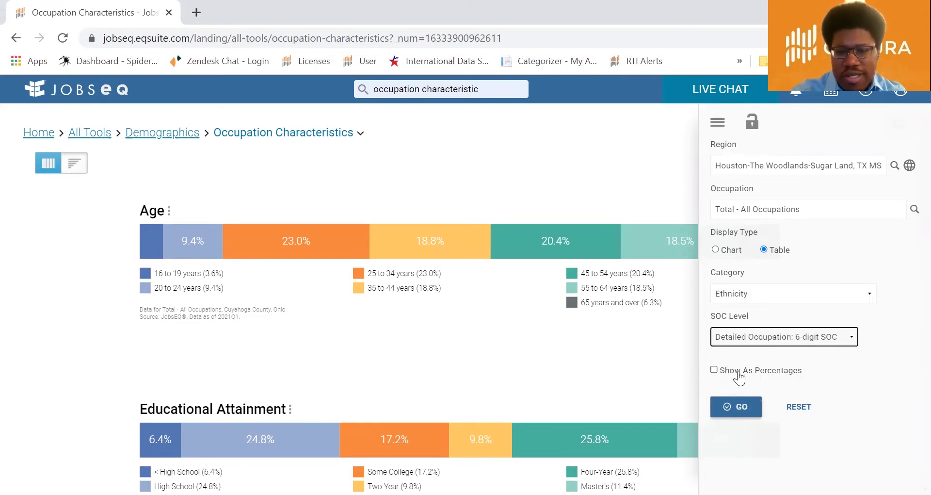
{"action": "left_click", "coordinate": [738, 371]}
{"action": "left_click", "coordinate": [742, 415]}
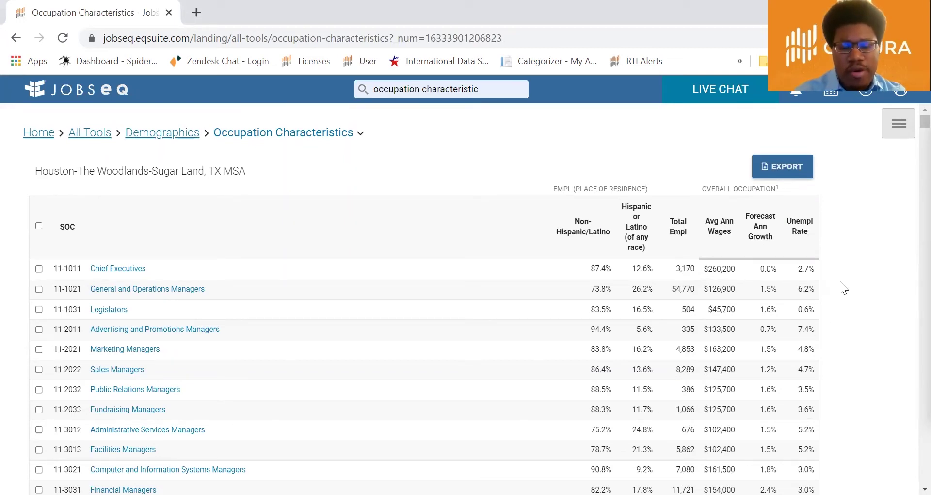
Sort by Hispanic share and check every occupation from Tapers (93.0%) down through Barbers.
{"action": "left_click", "coordinate": [640, 233]}
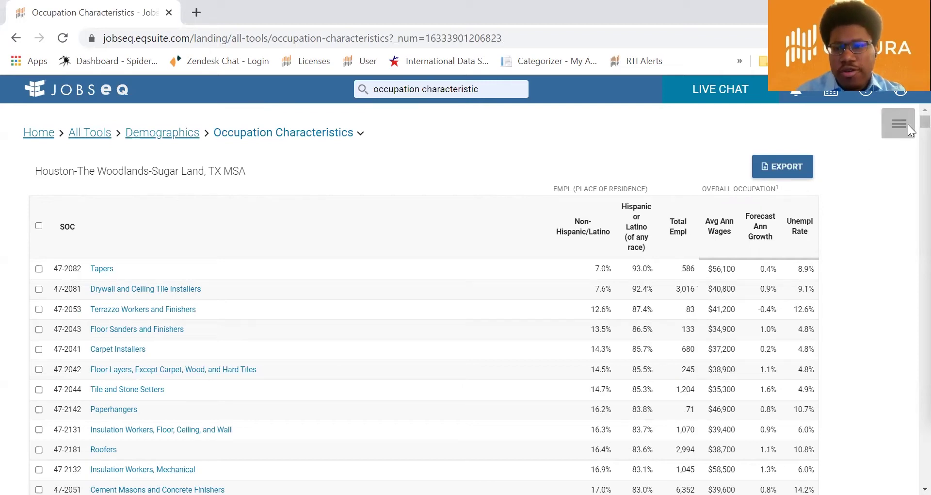
{"action": "scroll", "coordinate": [907, 146], "scroll_direction": "down", "scroll_amount": 15}
{"action": "left_click_drag", "start_coordinate": [911, 168], "coordinate": [912, 202]}
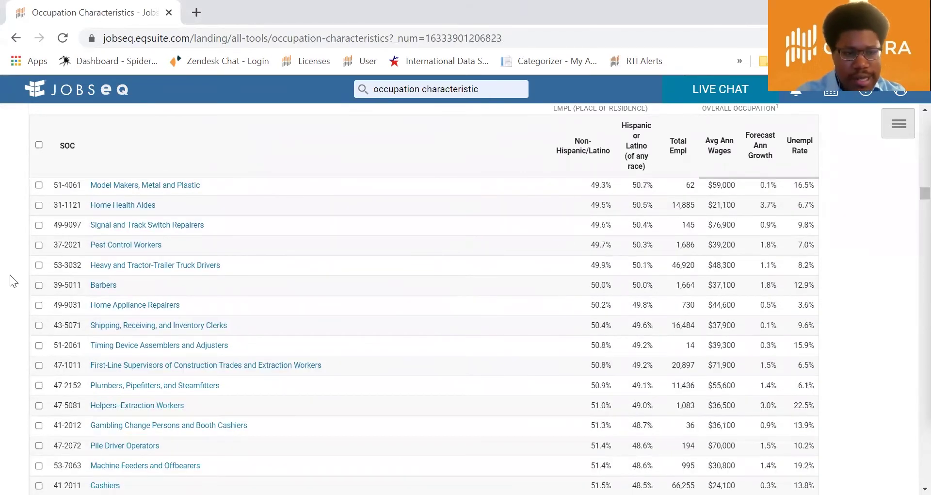
{"action": "left_click", "coordinate": [39, 285]}
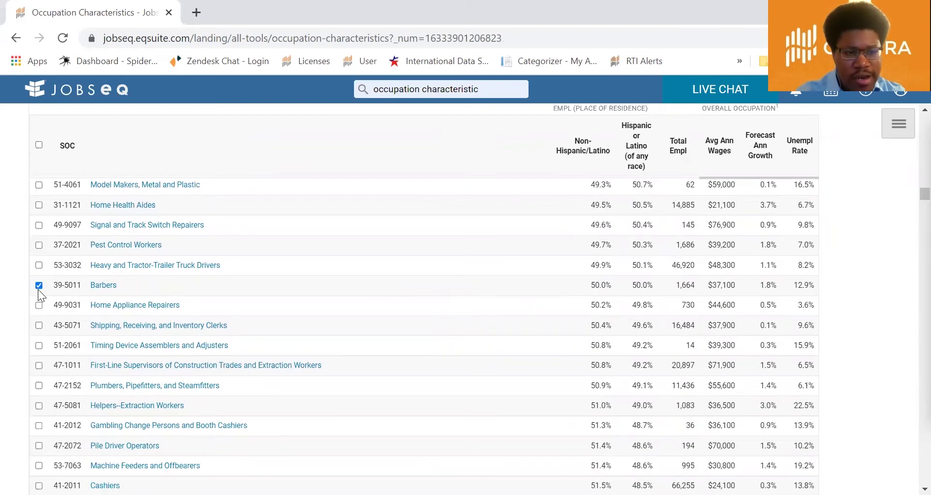
{"action": "scroll", "coordinate": [907, 146], "scroll_direction": "up", "scroll_amount": 15}
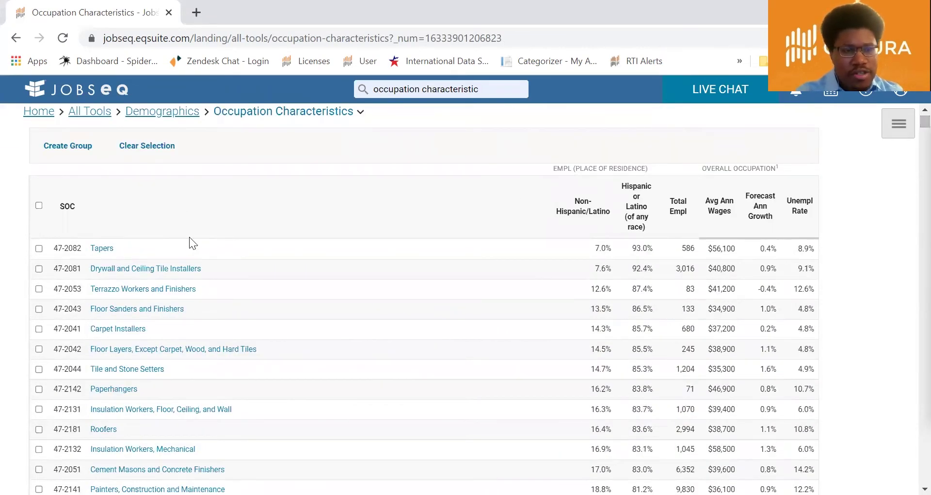
{"action": "left_click", "coordinate": [39, 248], "text": "shift"}
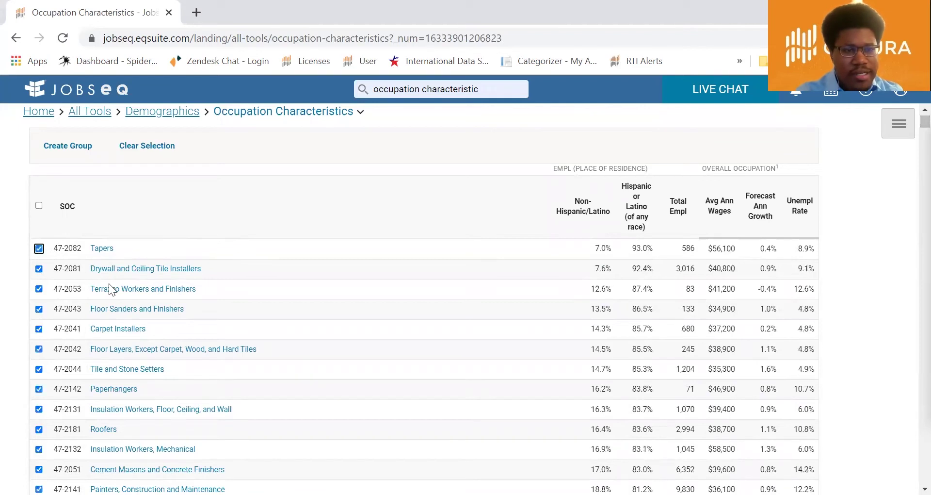
Save the checked occupations as group 'Majority Hispanic Occupations' and view it in Occupation Snapshot.
{"action": "left_click", "coordinate": [69, 146]}
{"action": "left_click", "coordinate": [335, 167]}
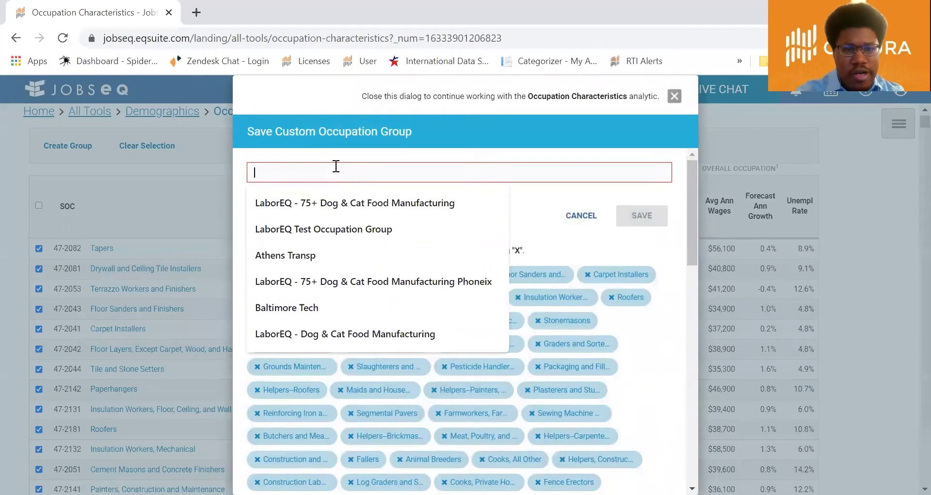
{"action": "type", "text": "M"}
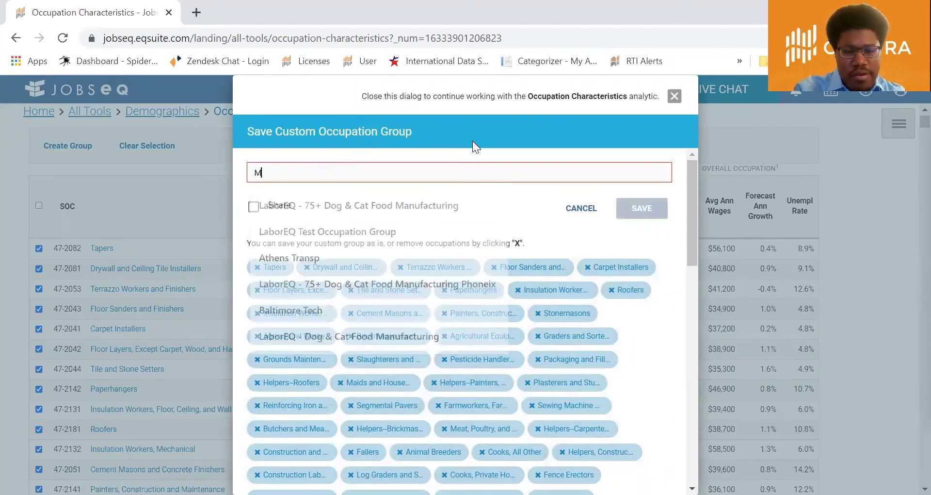
{"action": "type", "text": "ajority Hispanic Occupations"}
{"action": "left_click", "coordinate": [624, 213]}
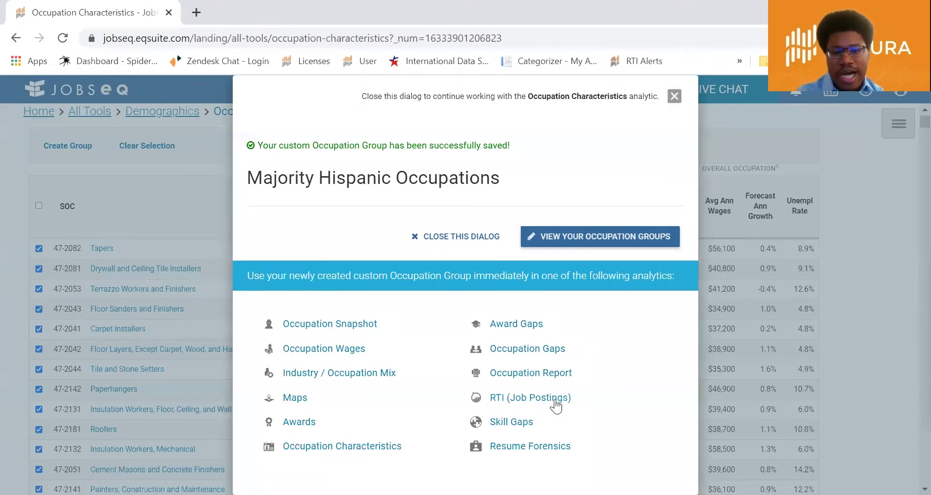
{"action": "left_click", "coordinate": [334, 330]}
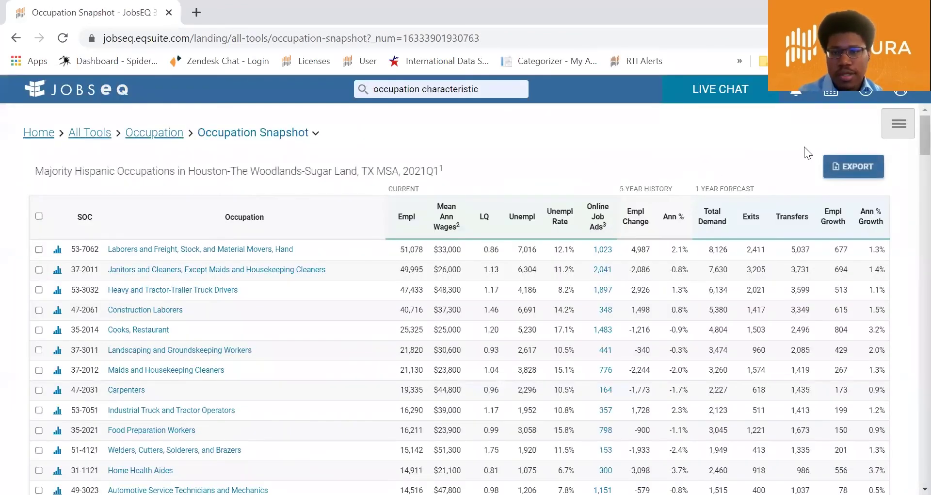
Check the snapshot's region and occupation settings, then scroll to the group totals and back.
{"action": "left_click", "coordinate": [895, 129]}
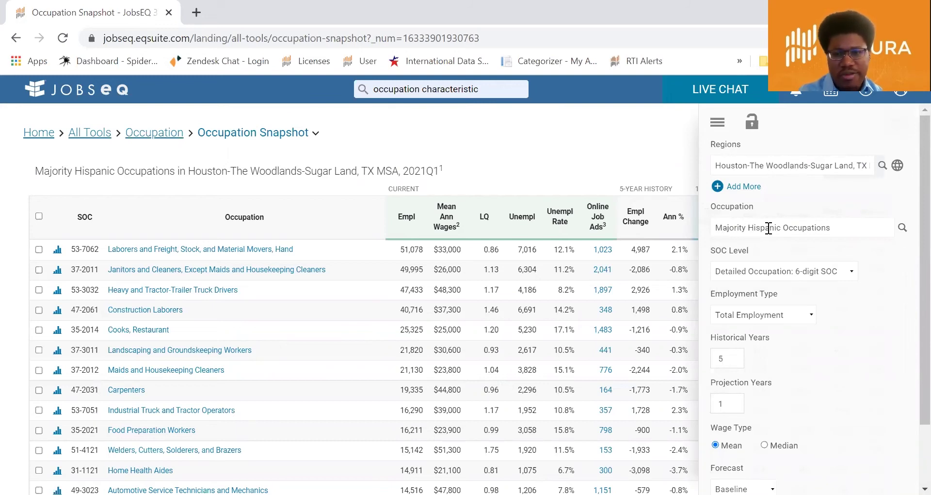
{"action": "left_click", "coordinate": [717, 123]}
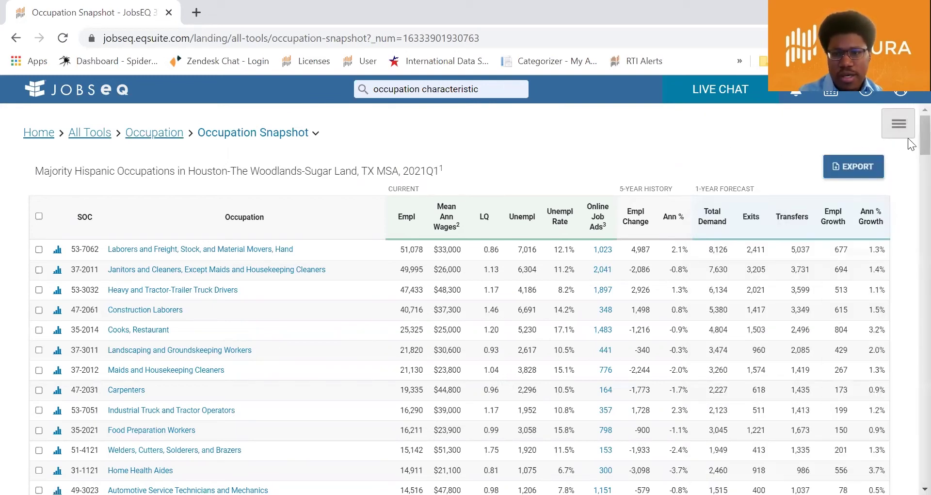
{"action": "left_click_drag", "start_coordinate": [924, 140], "coordinate": [903, 463]}
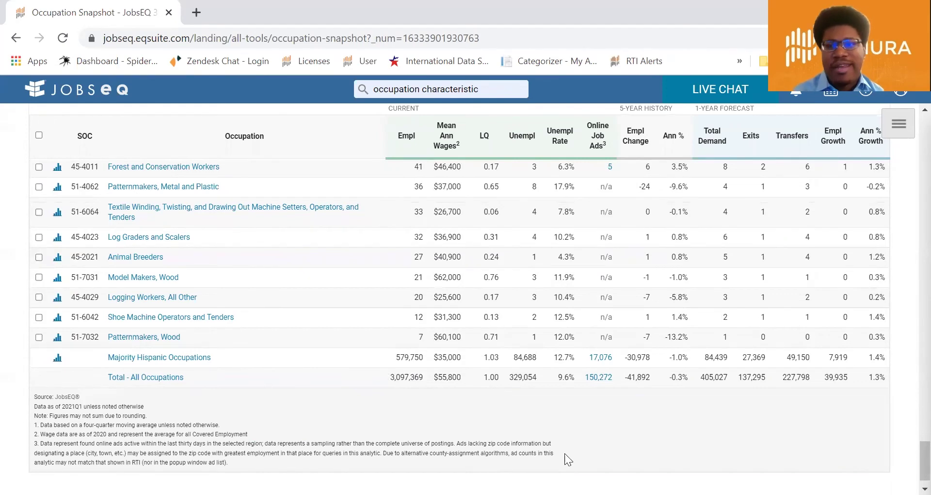
{"action": "scroll", "coordinate": [911, 453], "scroll_direction": "up", "scroll_amount": 20}
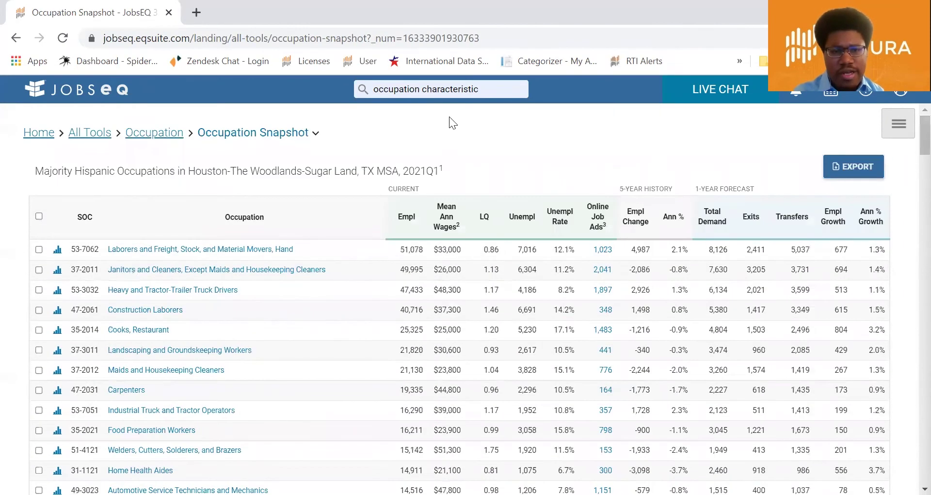
Open RTI (Job Postings) from an 'rti' search and set the time frame to 2020.
{"action": "triple_click", "coordinate": [449, 89]}
{"action": "type", "text": "rti"}
{"action": "key", "text": "Return"}
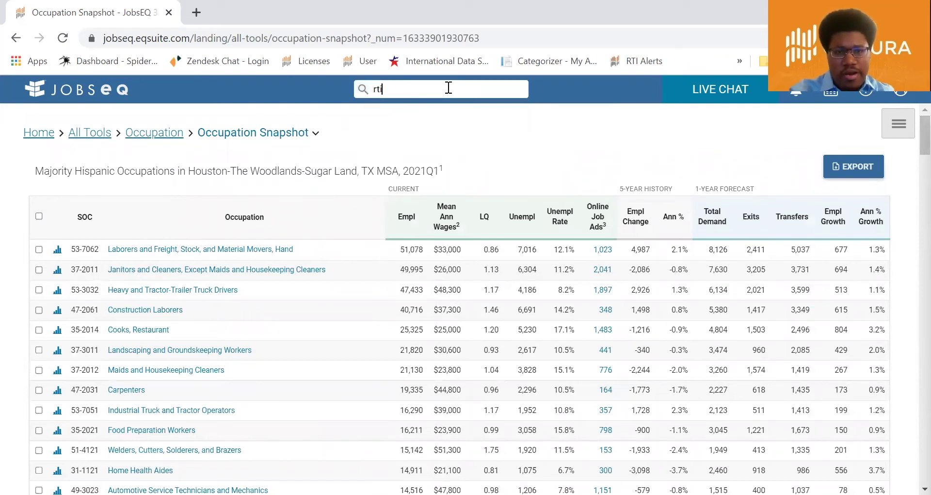
{"action": "left_click", "coordinate": [368, 266]}
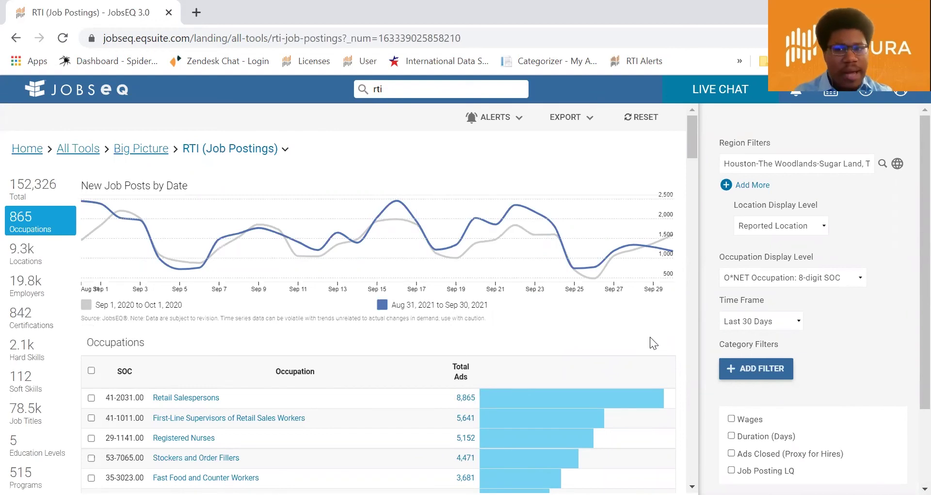
{"action": "left_click", "coordinate": [770, 321]}
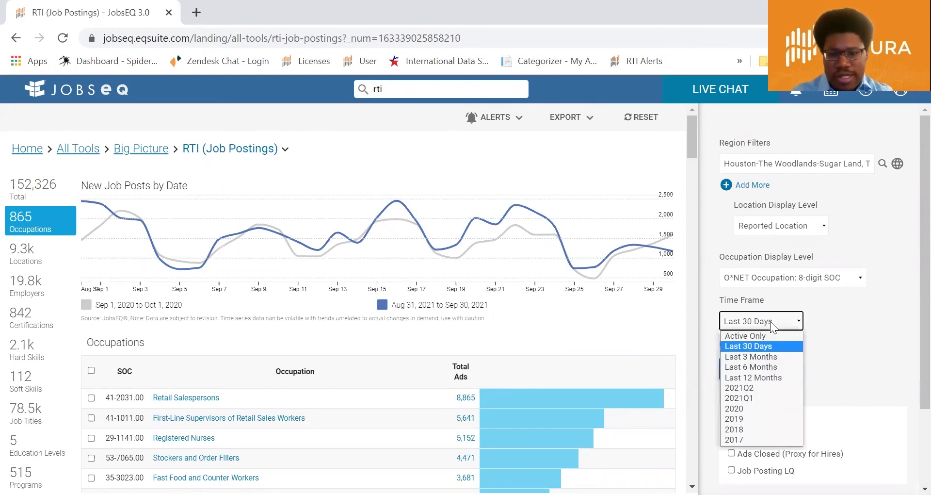
{"action": "left_click", "coordinate": [746, 409]}
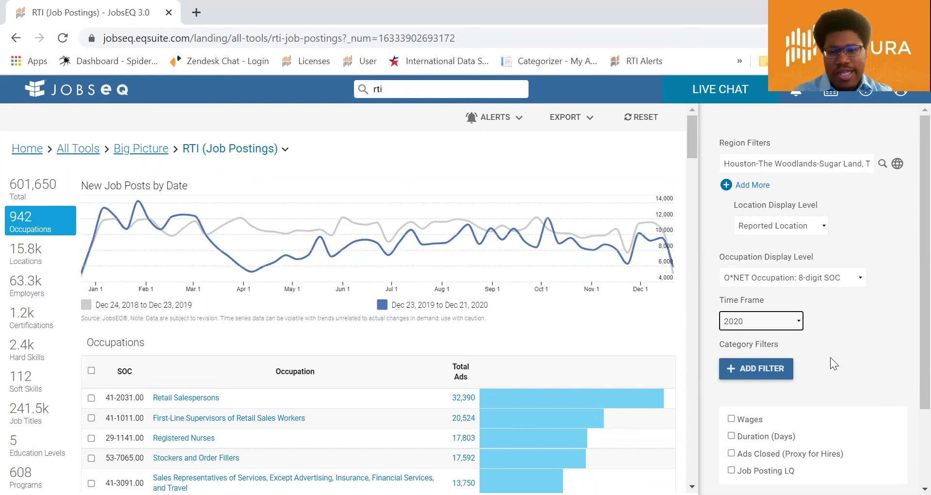
Add an Occupation filter set to the Majority Hispanic Occupations group.
{"action": "left_click", "coordinate": [747, 374]}
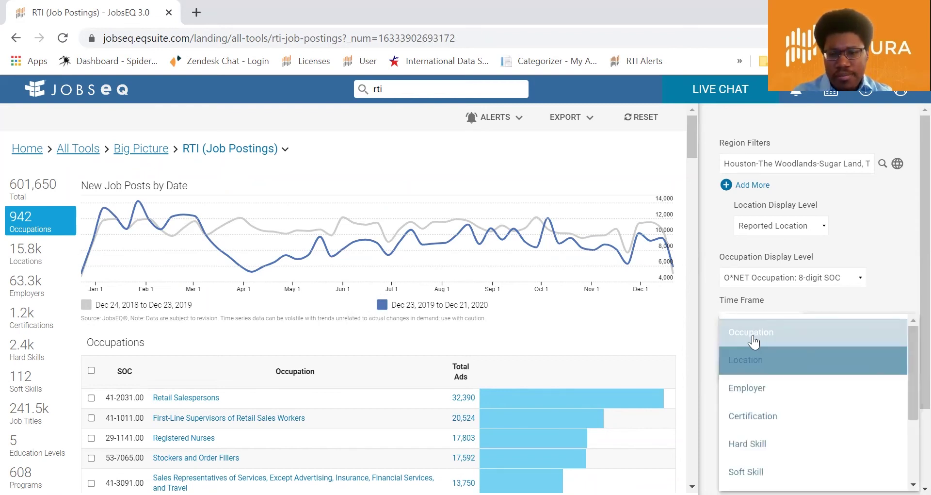
{"action": "left_click", "coordinate": [753, 333]}
{"action": "type", "text": "majority"}
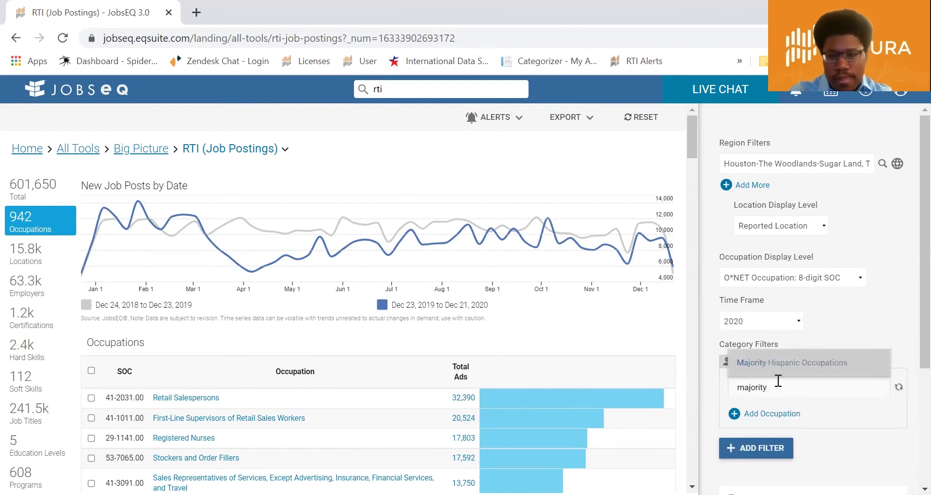
{"action": "left_click", "coordinate": [792, 363]}
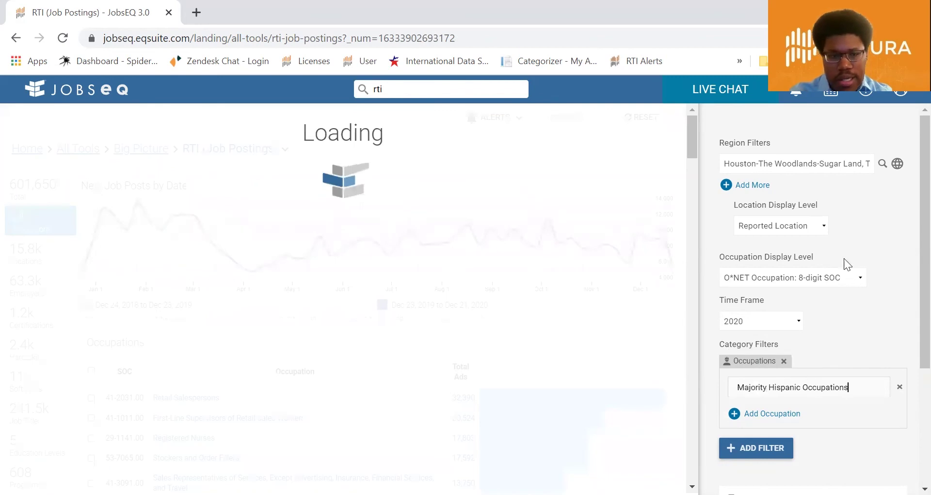